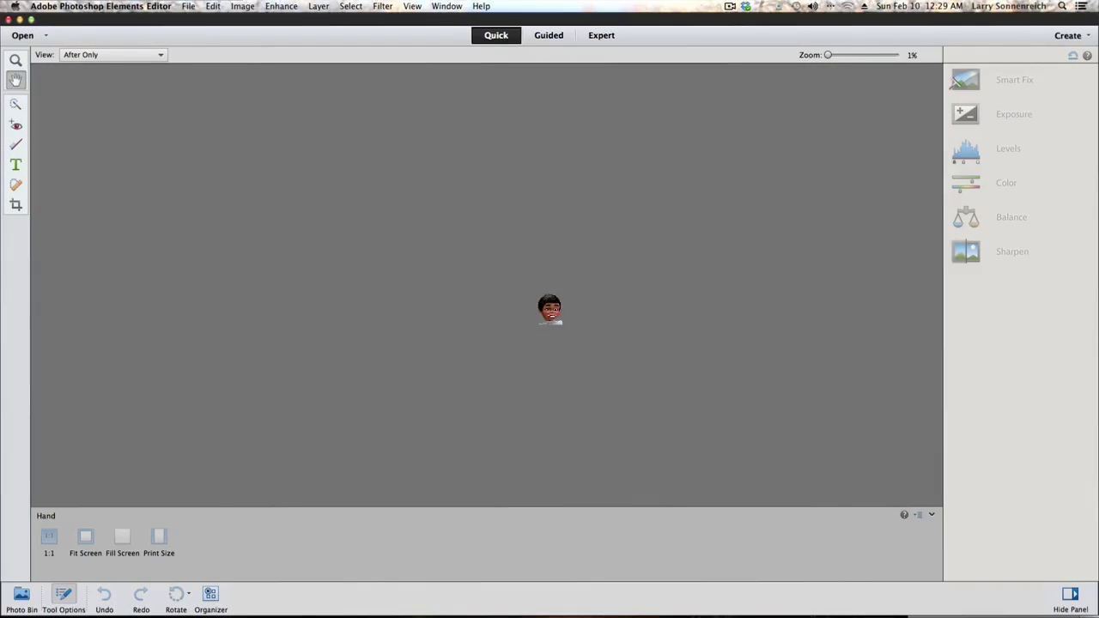
- Try the Zoom and Hand tools, view the Expert workspace, then return to Quick mode
click(15, 60)
click(15, 79)
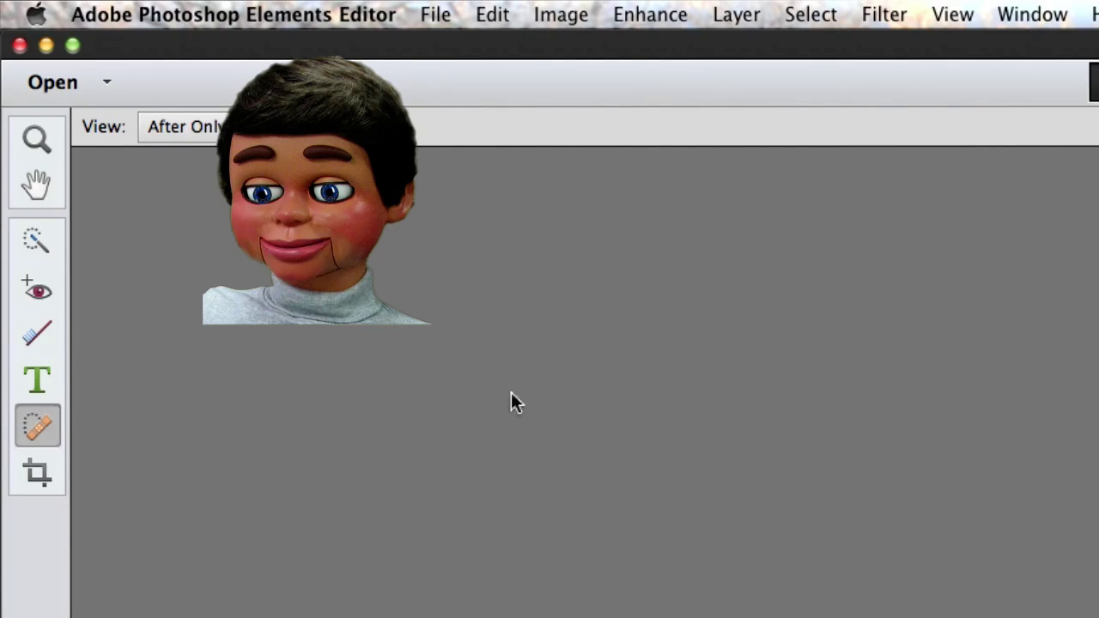
click(1039, 60)
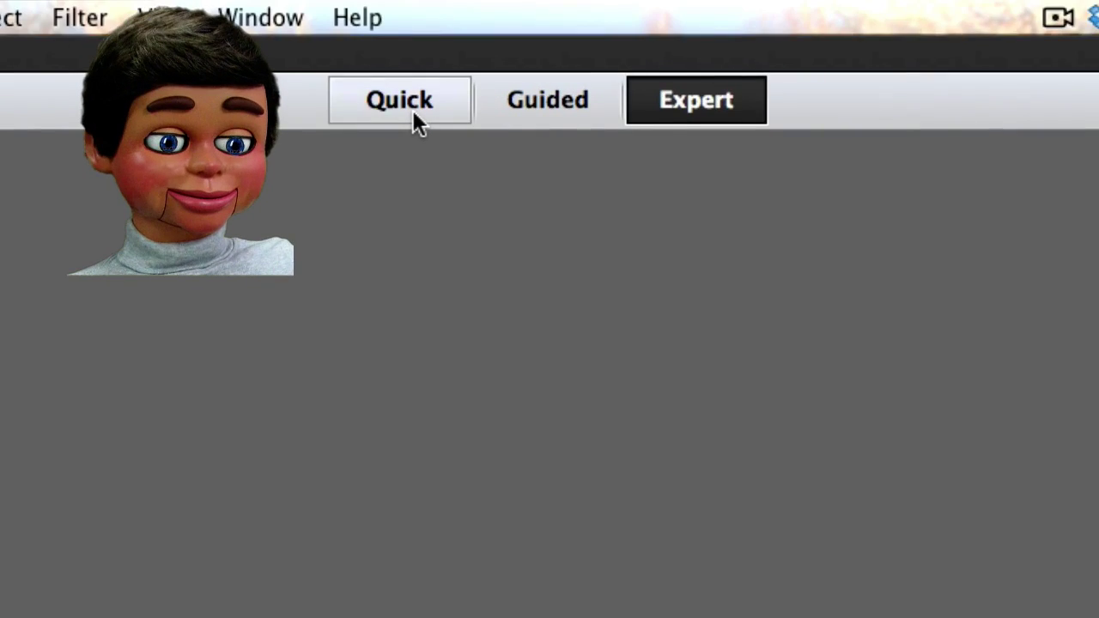
click(413, 112)
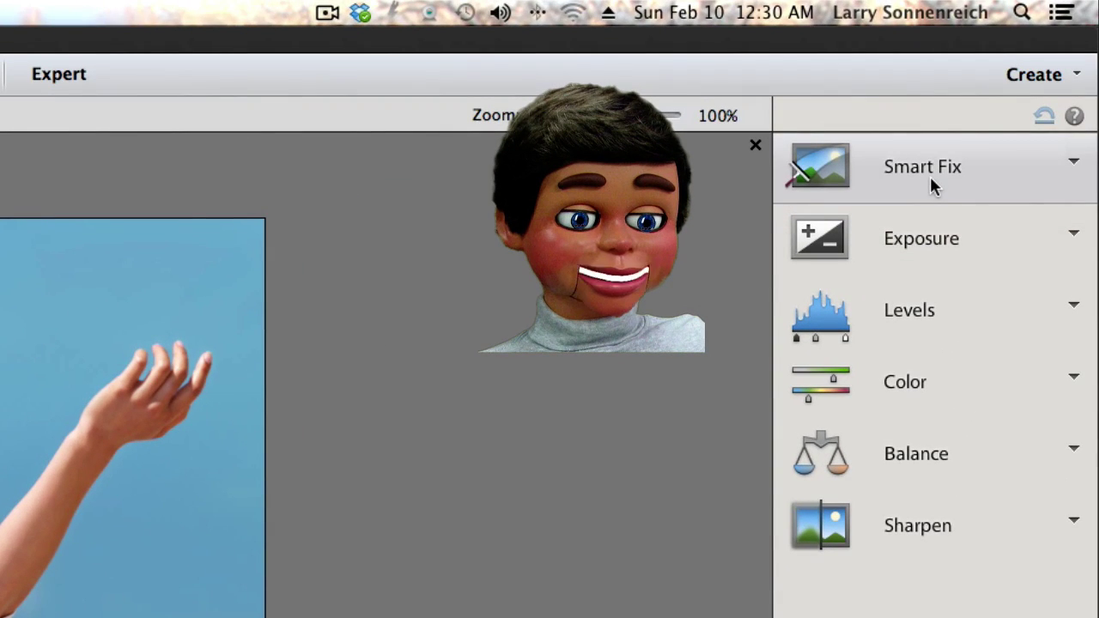
- Preview Smart Fix at 75, maximum and Auto, then settle the Smart Fix slider at 25
click(930, 176)
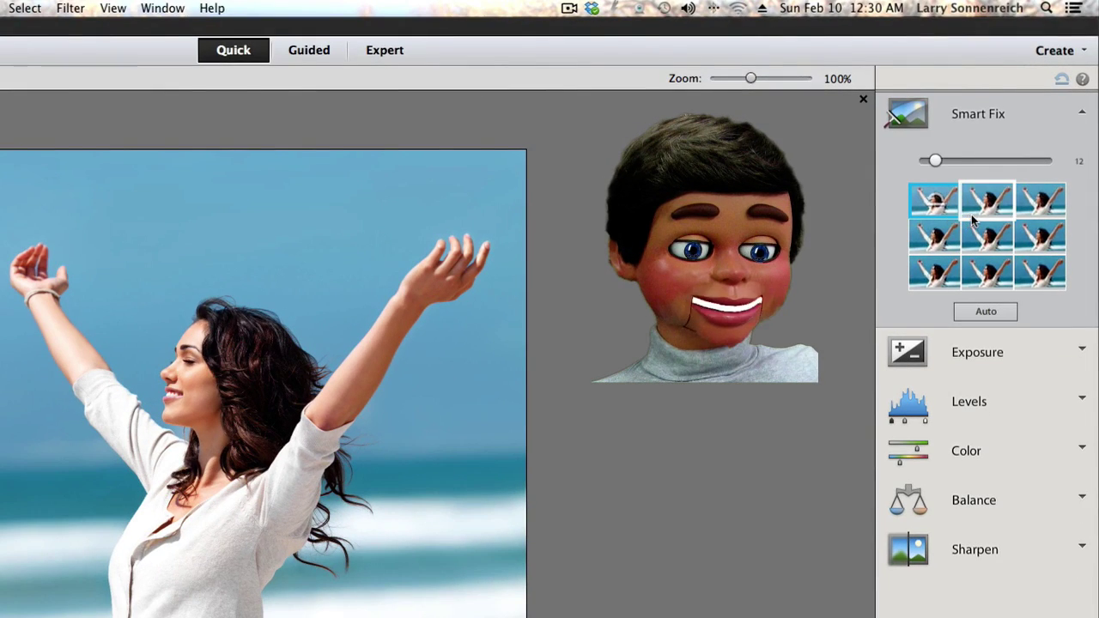
click(1037, 237)
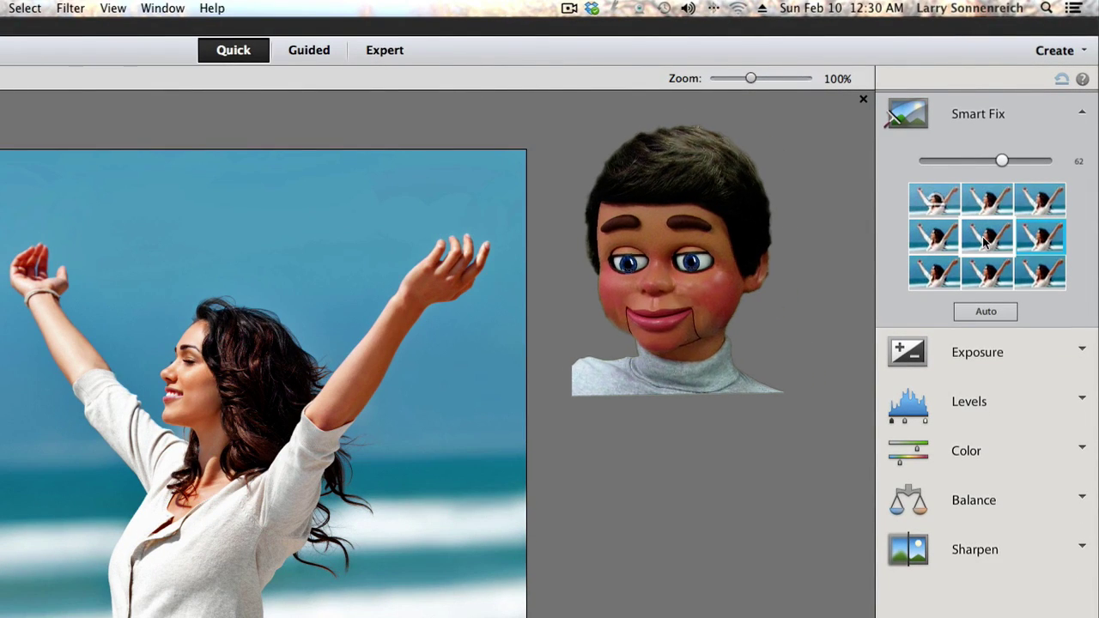
click(951, 275)
click(1028, 275)
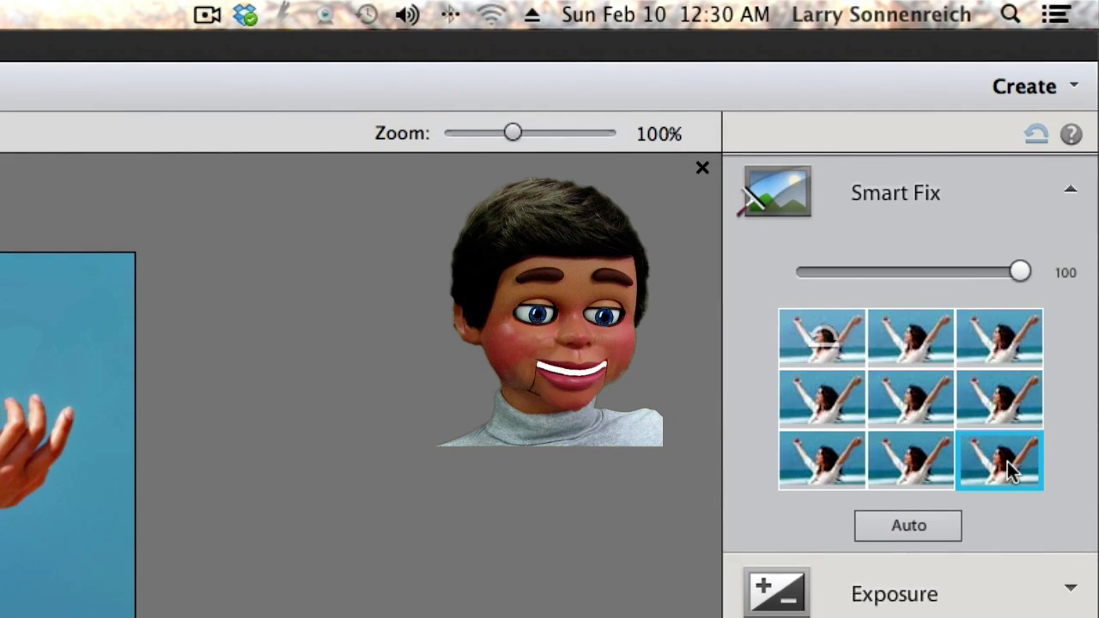
click(939, 520)
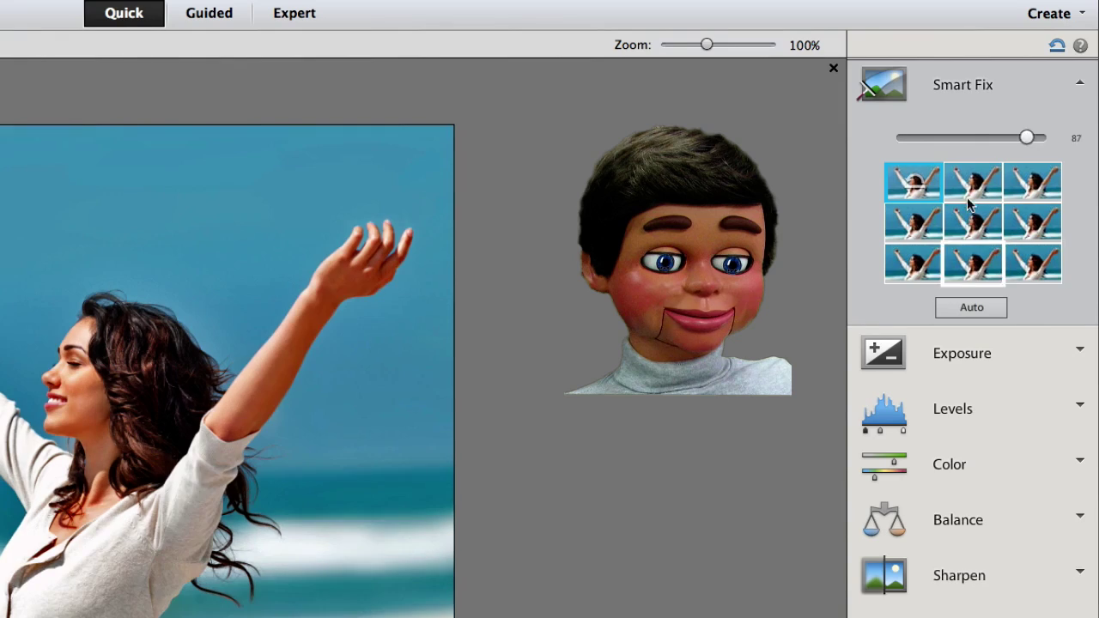
mouse_move(941, 140)
mouse_down()
mouse_move(1013, 144)
mouse_move(934, 139)
mouse_up()
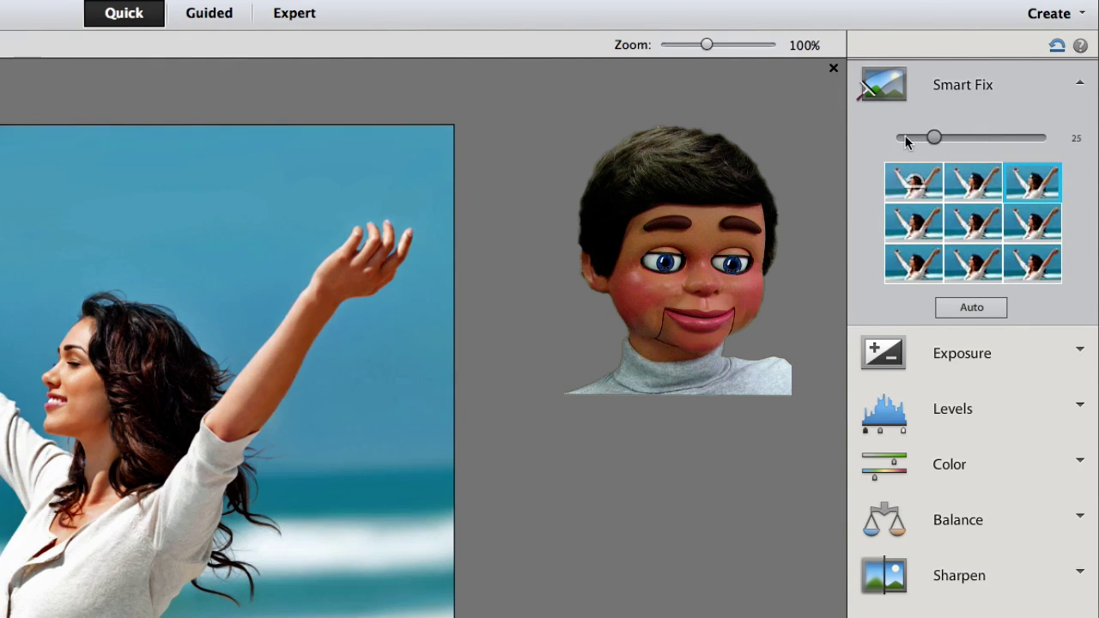
click(979, 354)
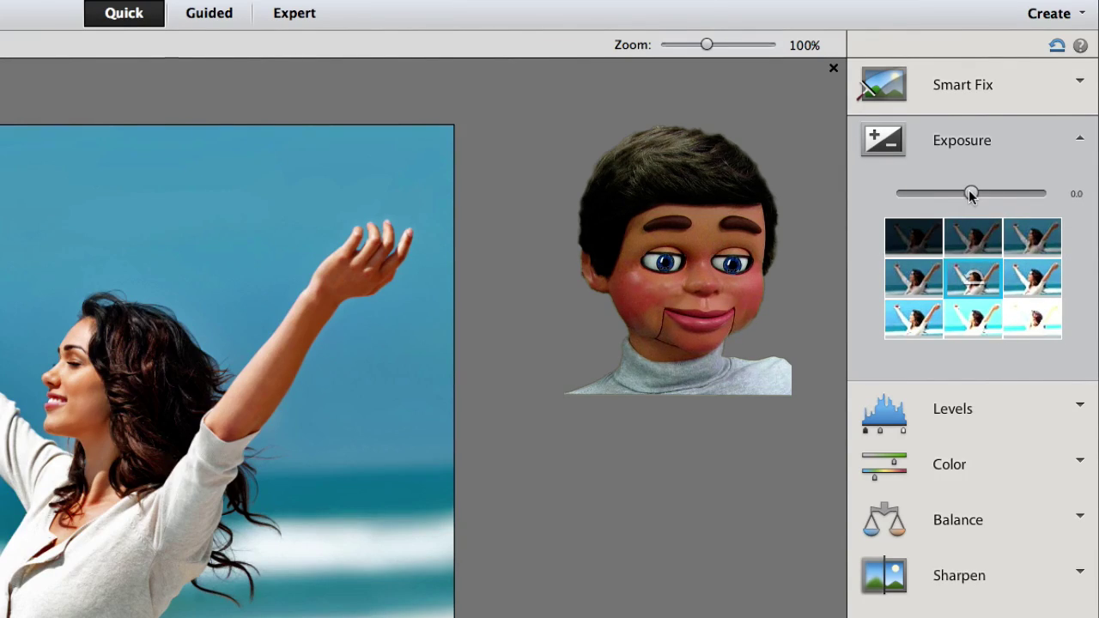
- Preview brighter and darker Exposure, leaving it at 0.0, and expand the Levels panel
mouse_move(970, 194)
mouse_down()
mouse_move(996, 194)
mouse_move(968, 196)
mouse_up()
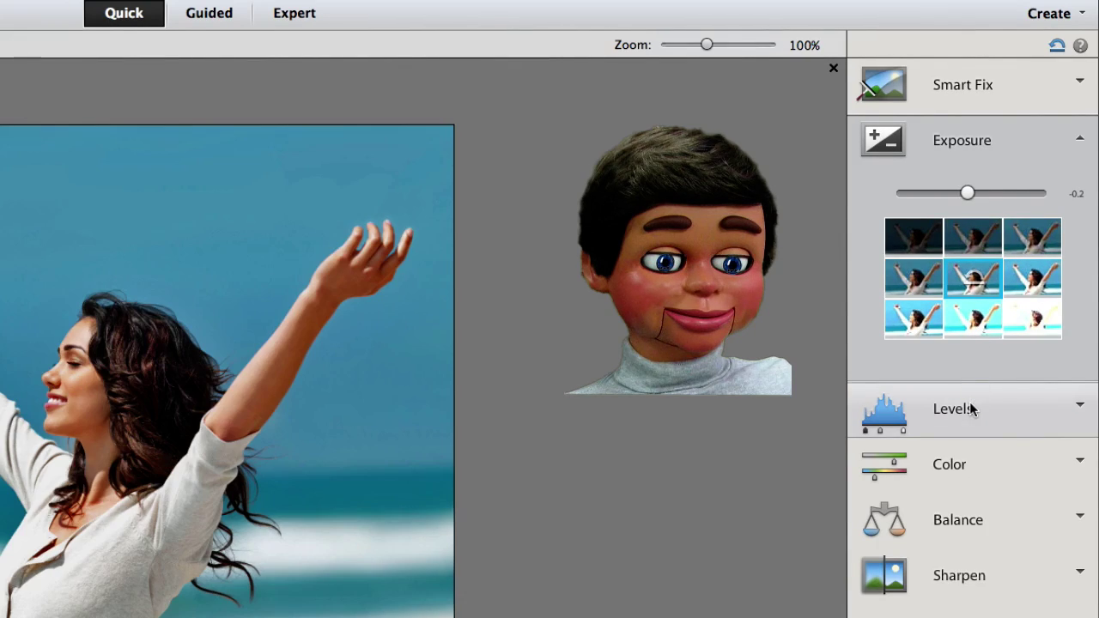
click(973, 409)
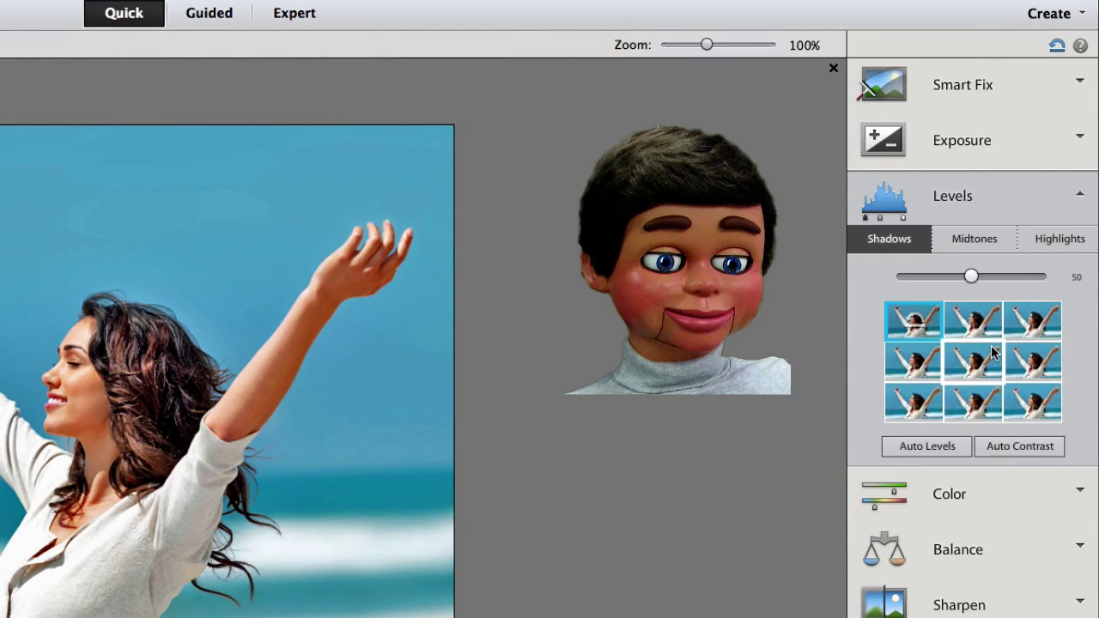
- Apply the middle Levels shadows preset and a Color saturation preset to the photo
click(993, 352)
click(984, 479)
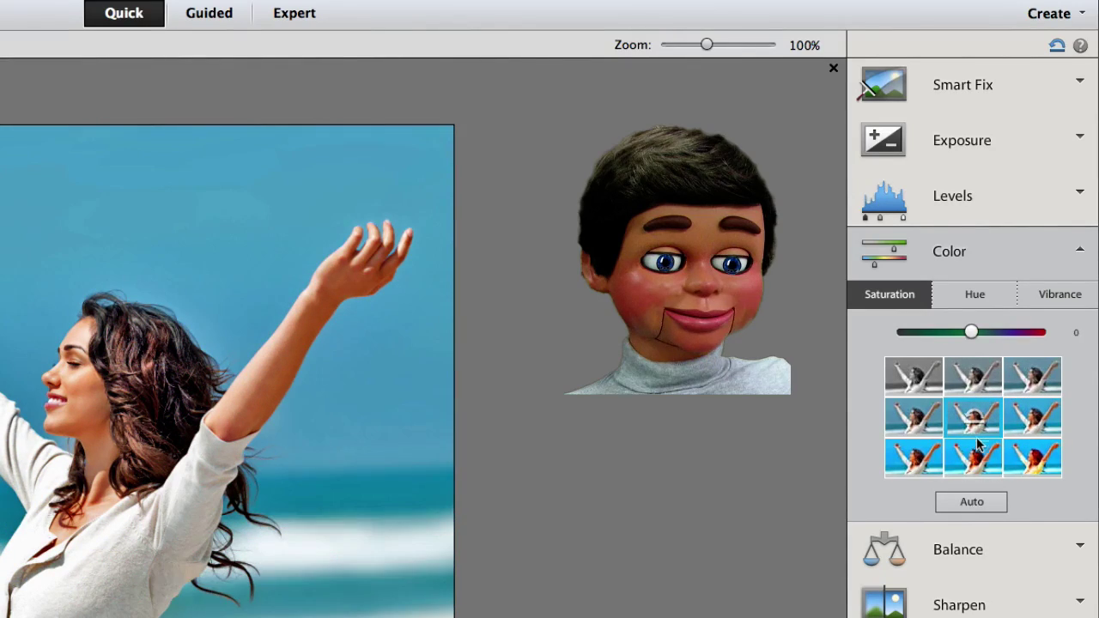
click(1026, 462)
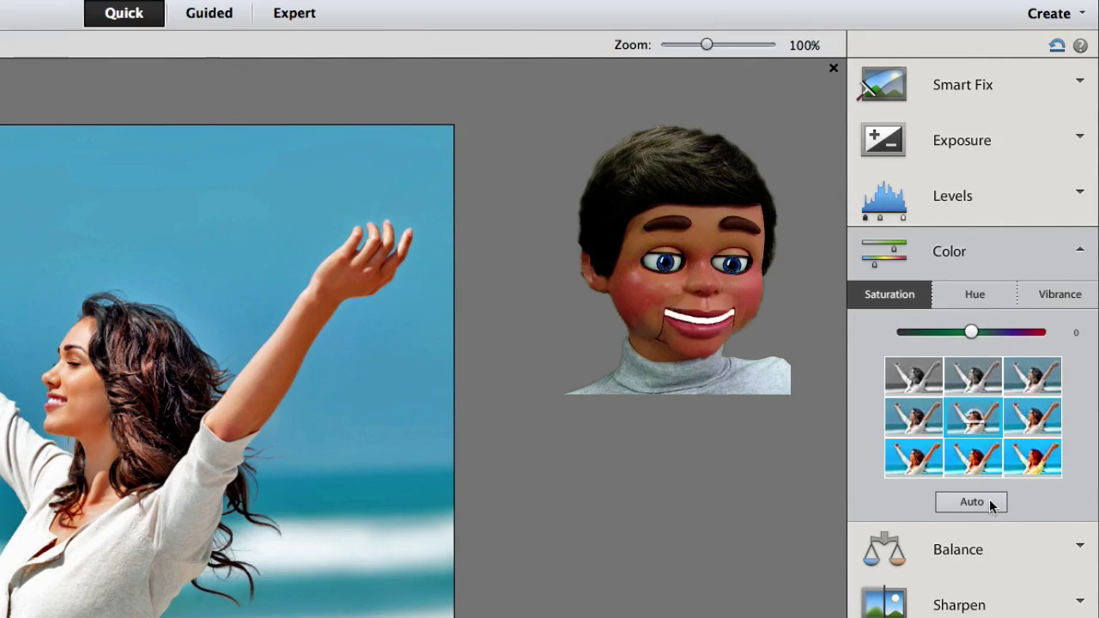
- Look at Balance temperature, auto-sharpen the photo, and switch to the Guided edits list
click(958, 550)
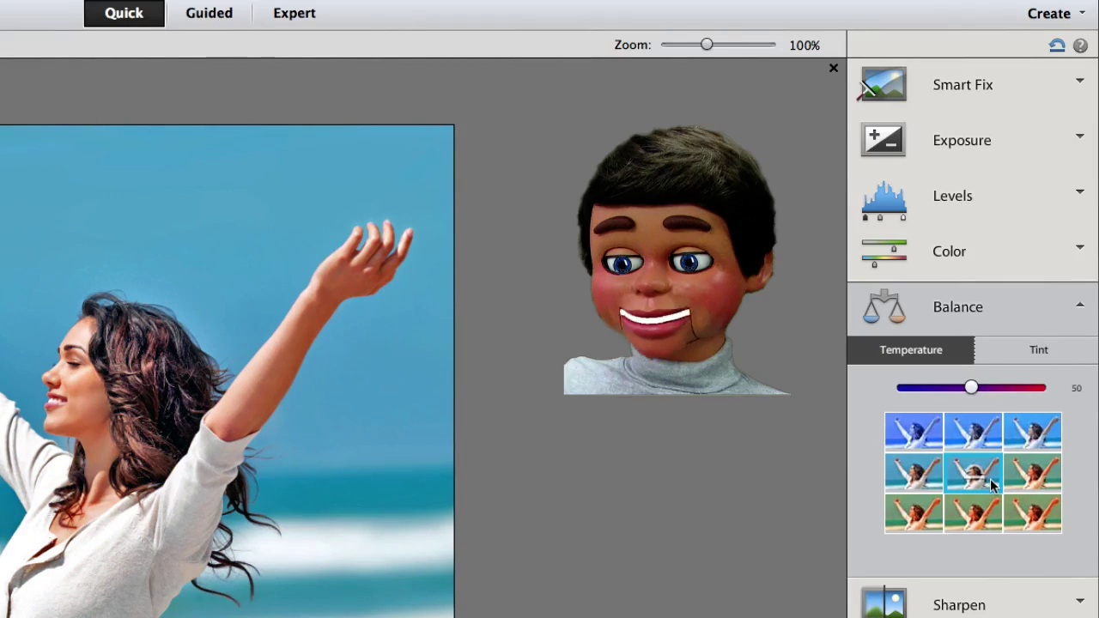
click(980, 605)
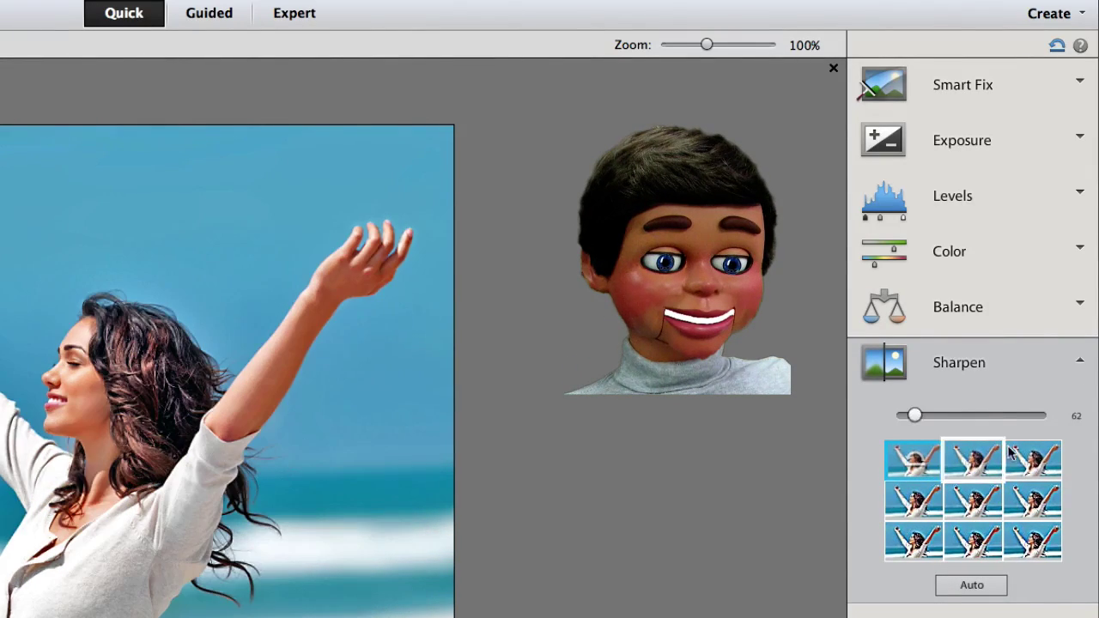
click(986, 586)
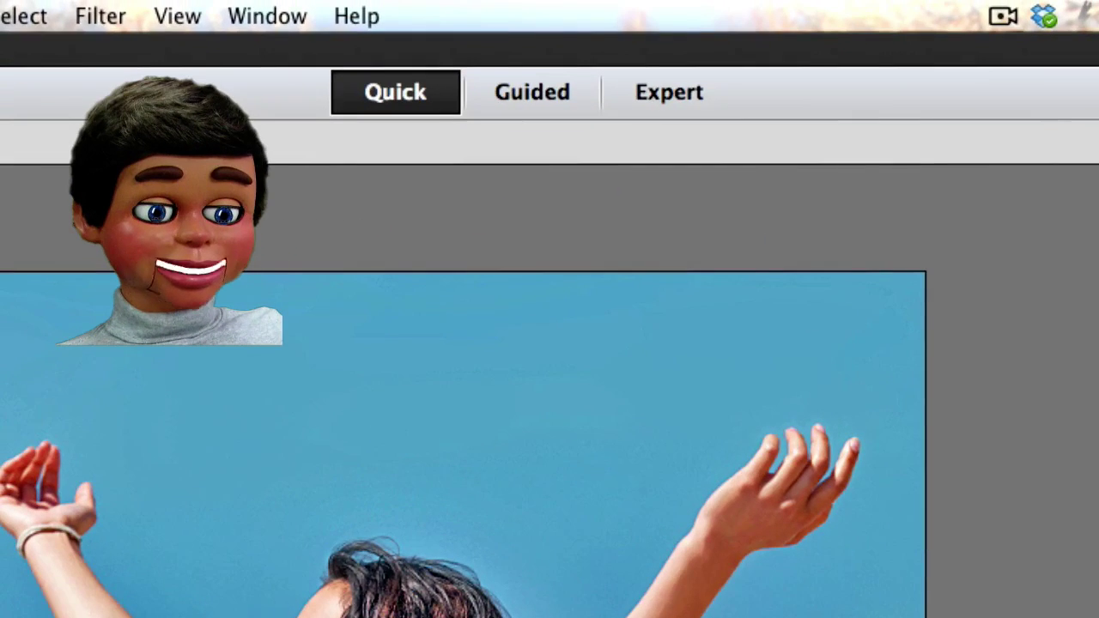
click(565, 96)
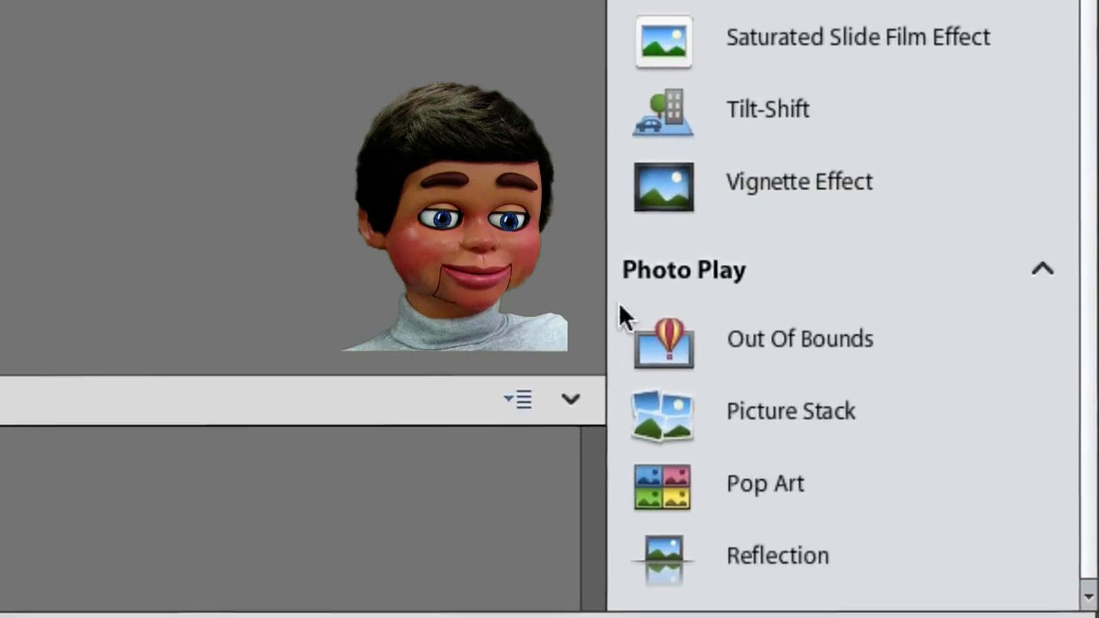
- In Out Of Bounds, add a frame, shrink and move it over the woman's upper body, and commit
click(722, 331)
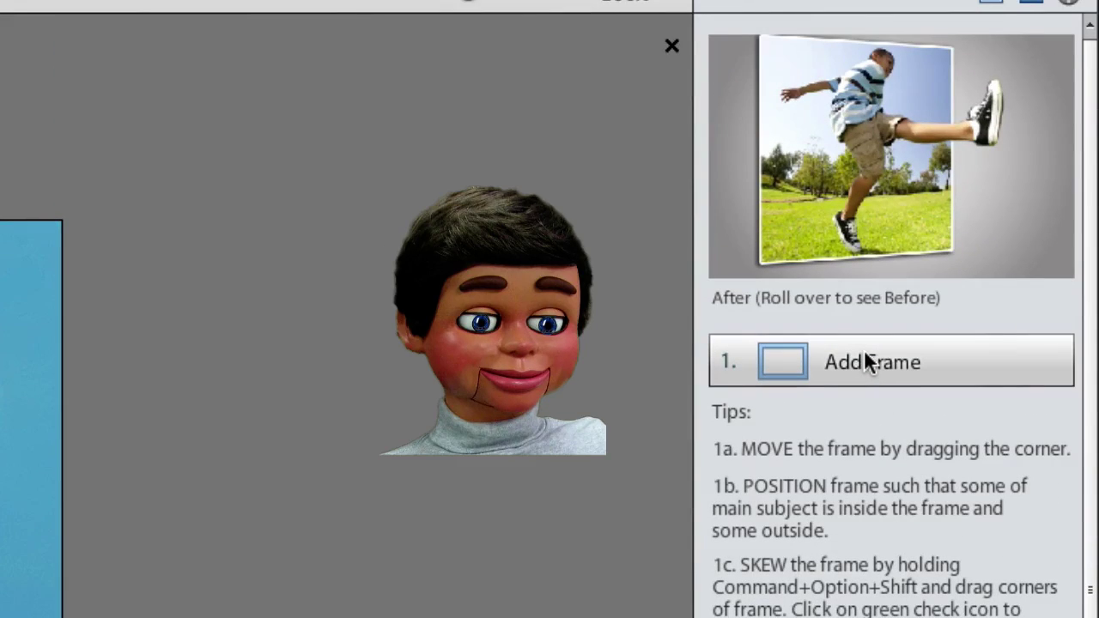
click(865, 356)
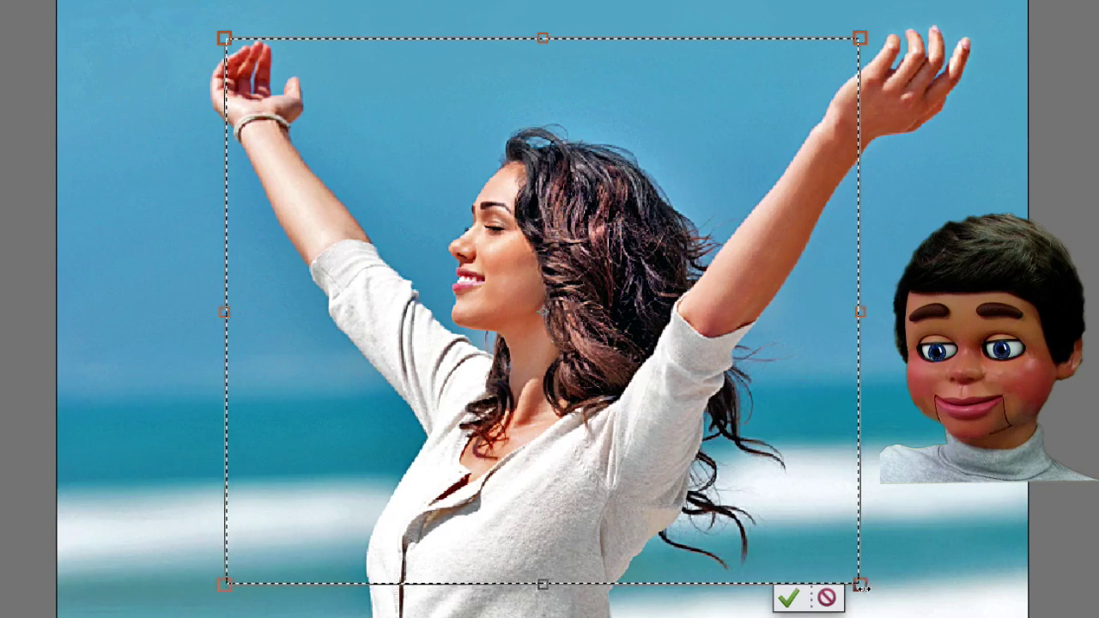
drag(862, 586, 789, 503)
drag(650, 368, 717, 433)
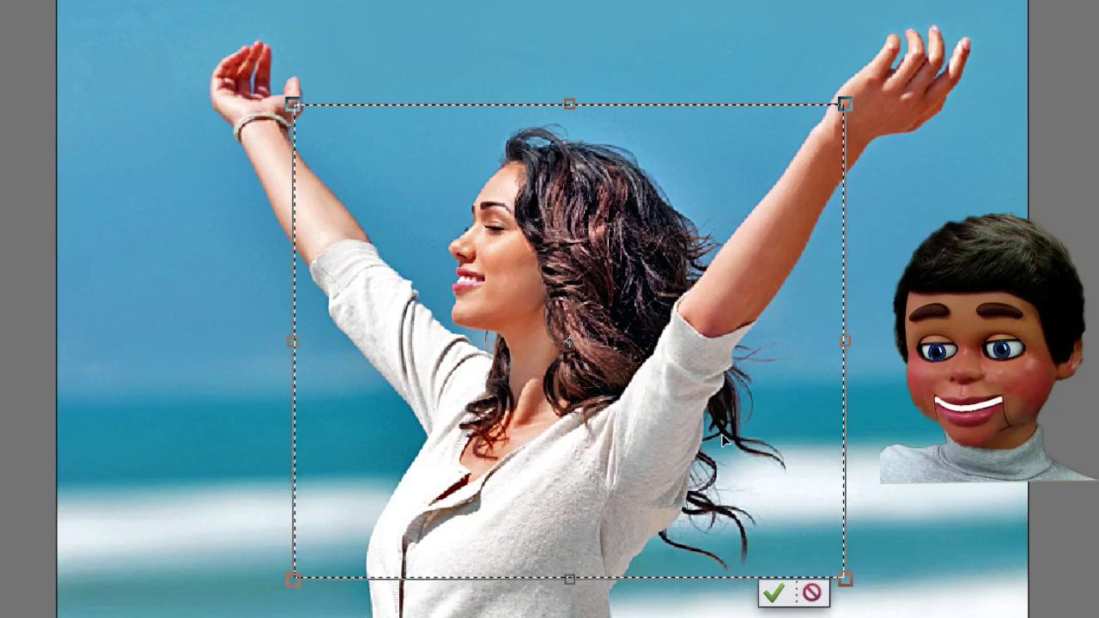
click(773, 601)
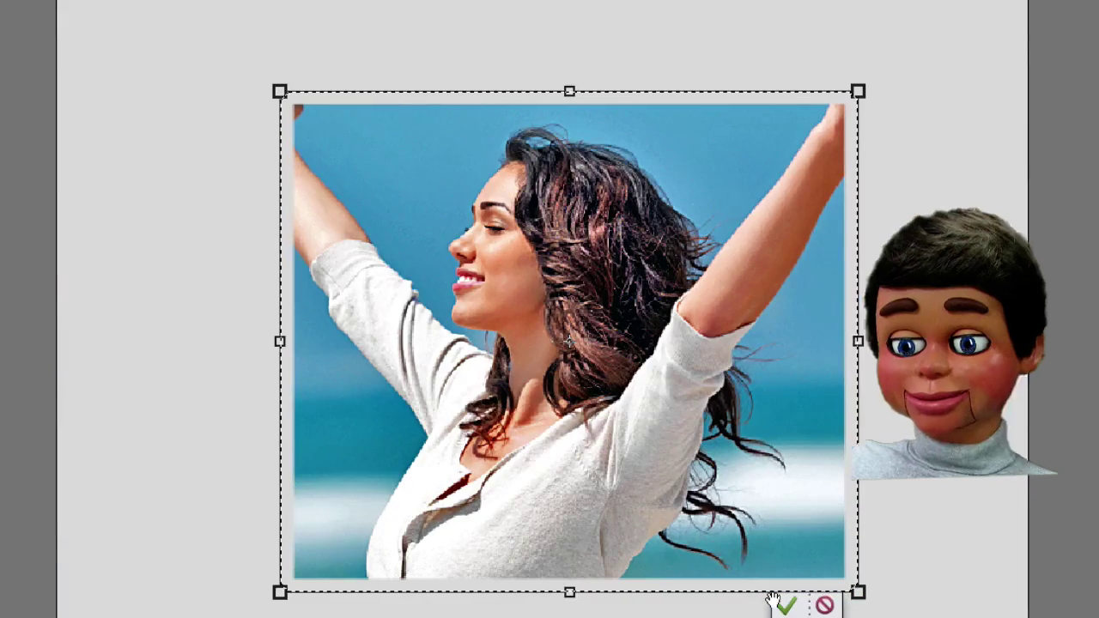
click(787, 606)
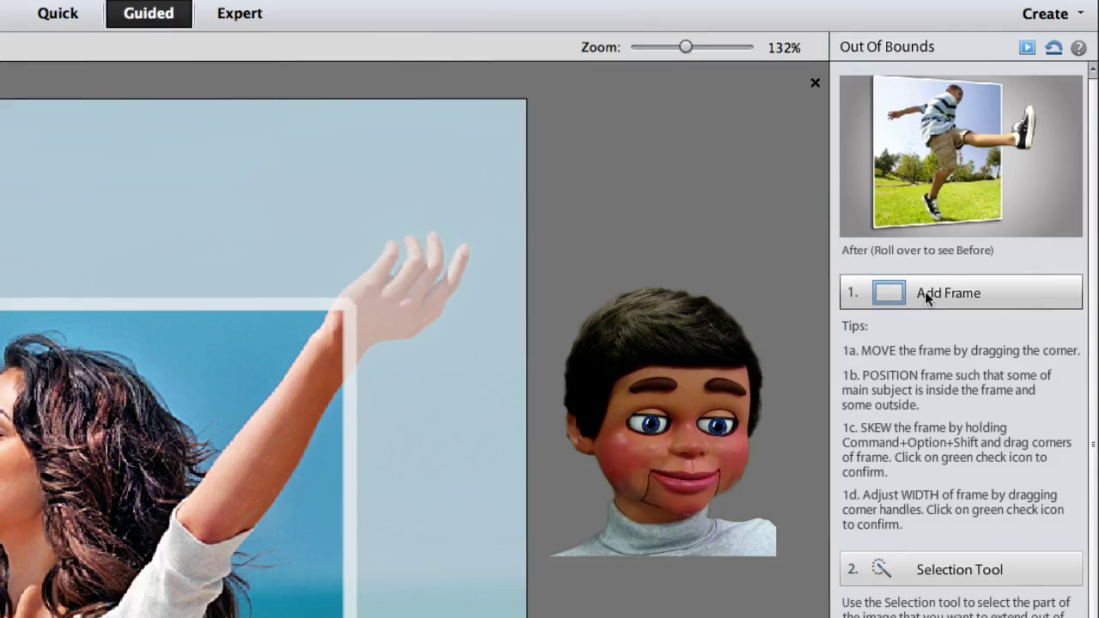
- With the Selection Tool in Add mode, select the forearm and raised hand outside the frame
click(928, 573)
click(927, 574)
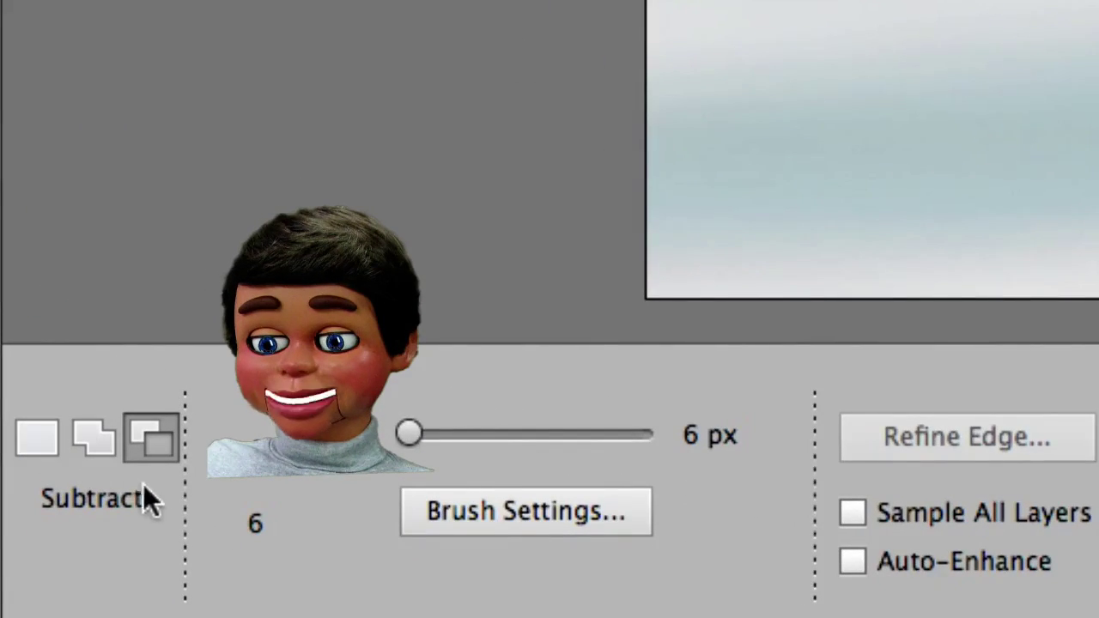
click(76, 455)
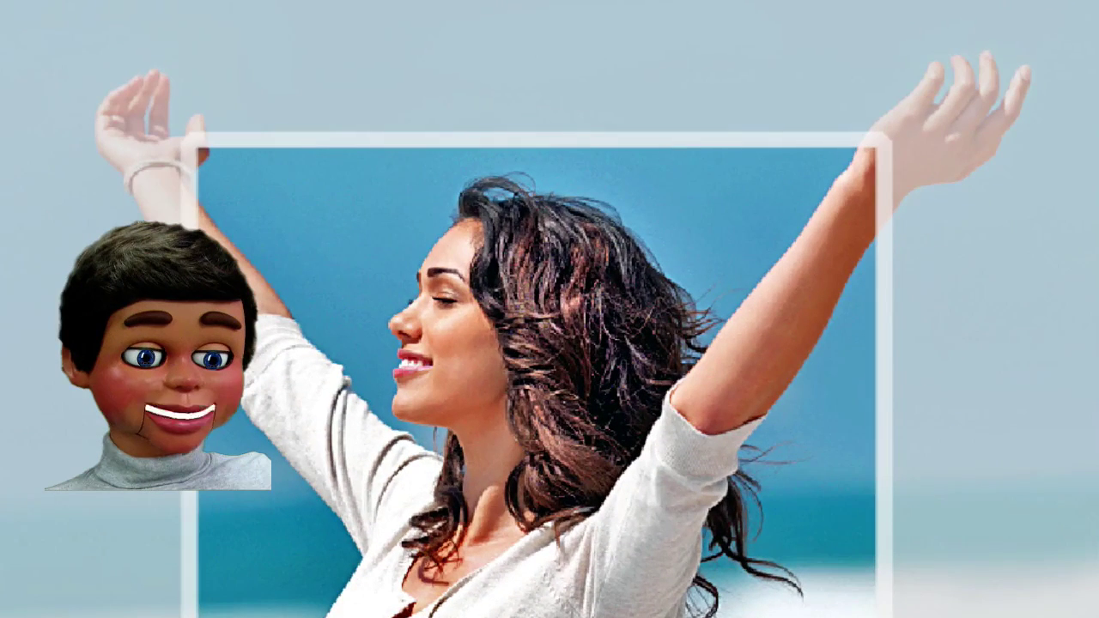
click(160, 197)
drag(150, 178, 129, 139)
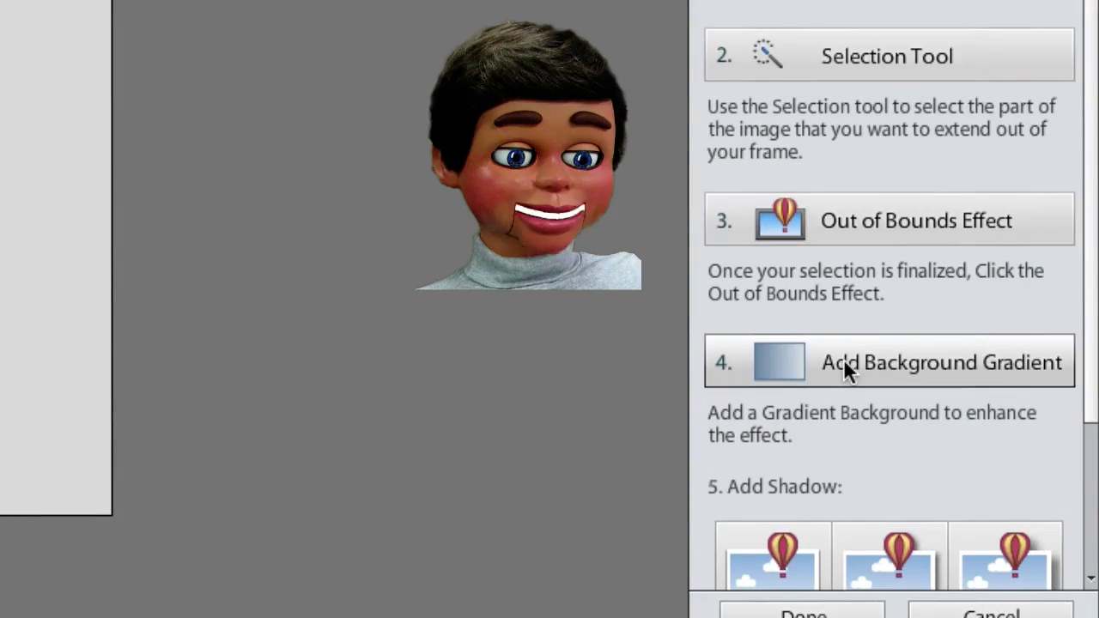
- Add a radial, reversed grey gradient fill layer as the background
click(843, 359)
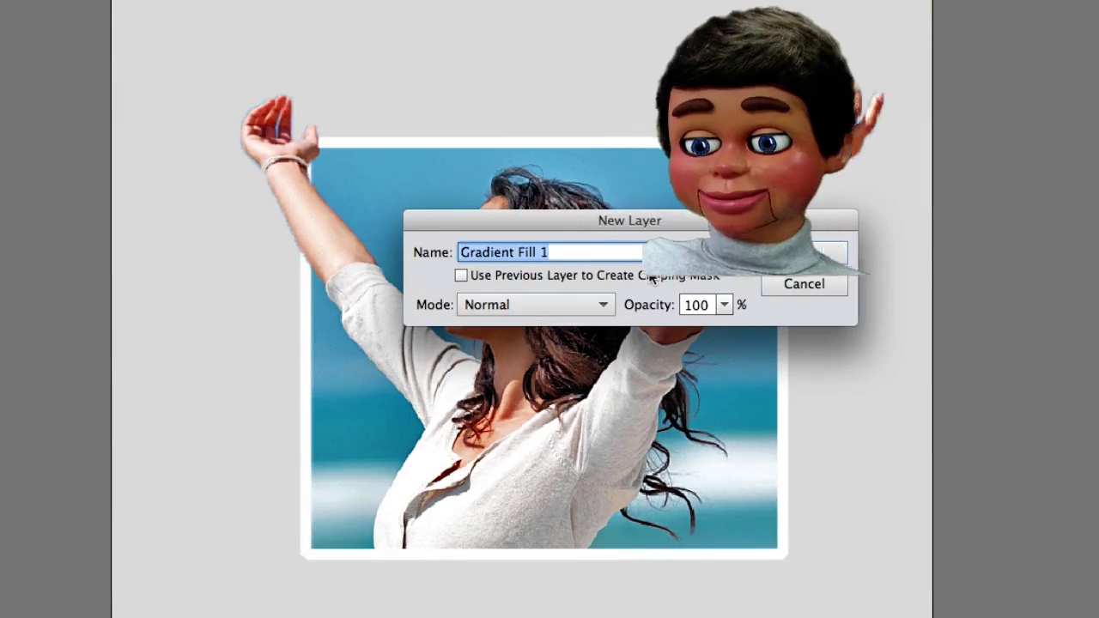
click(778, 251)
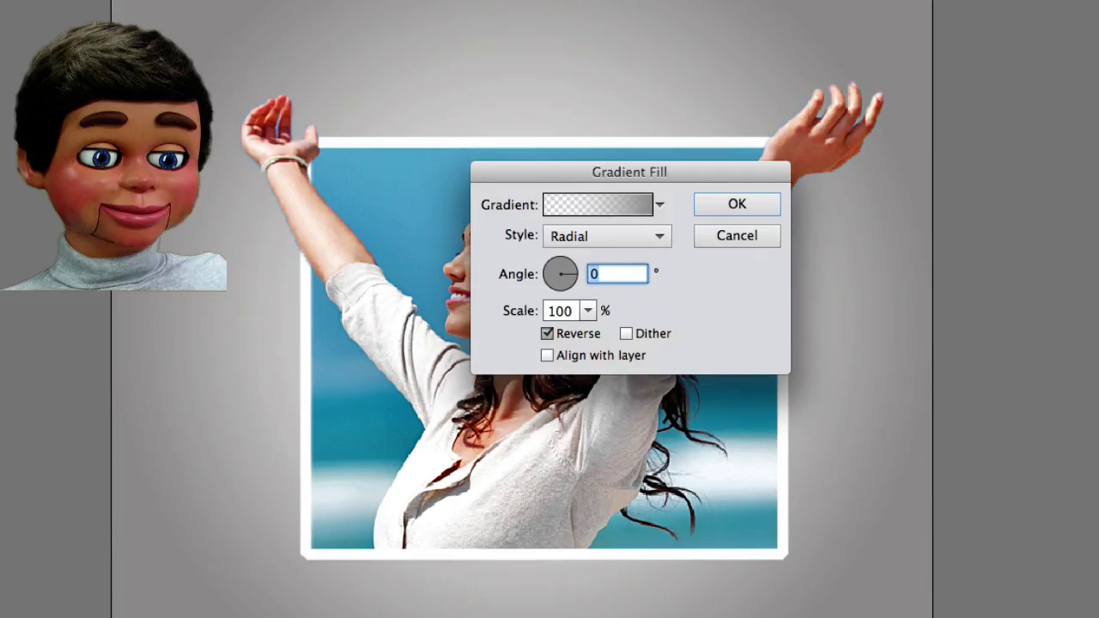
click(758, 212)
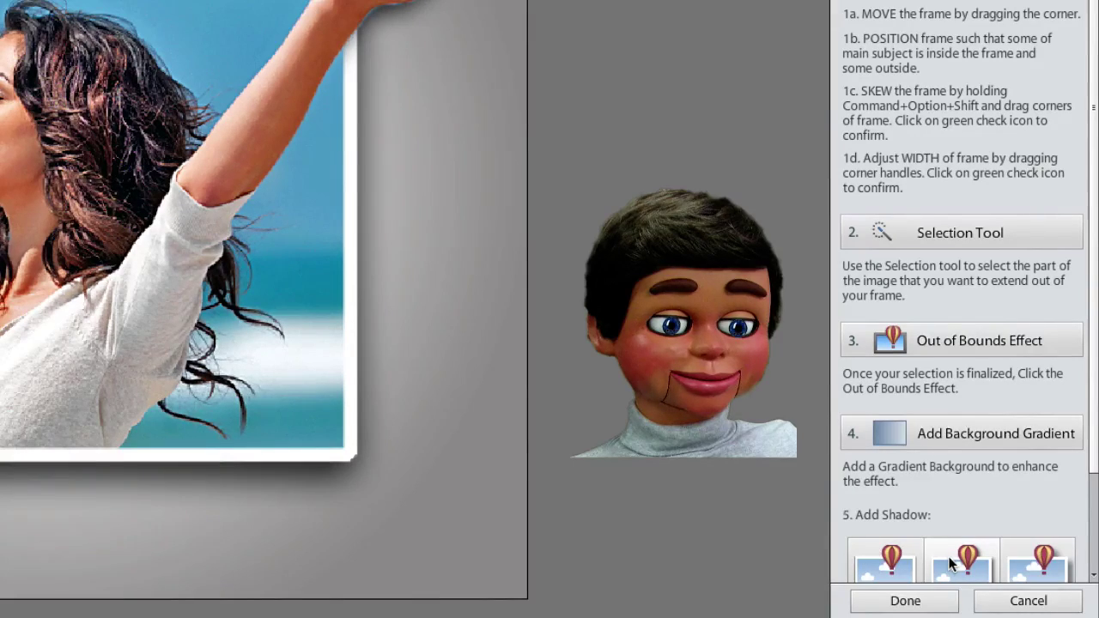
- Apply the third, dark drop shadow preset to the frame
click(1048, 562)
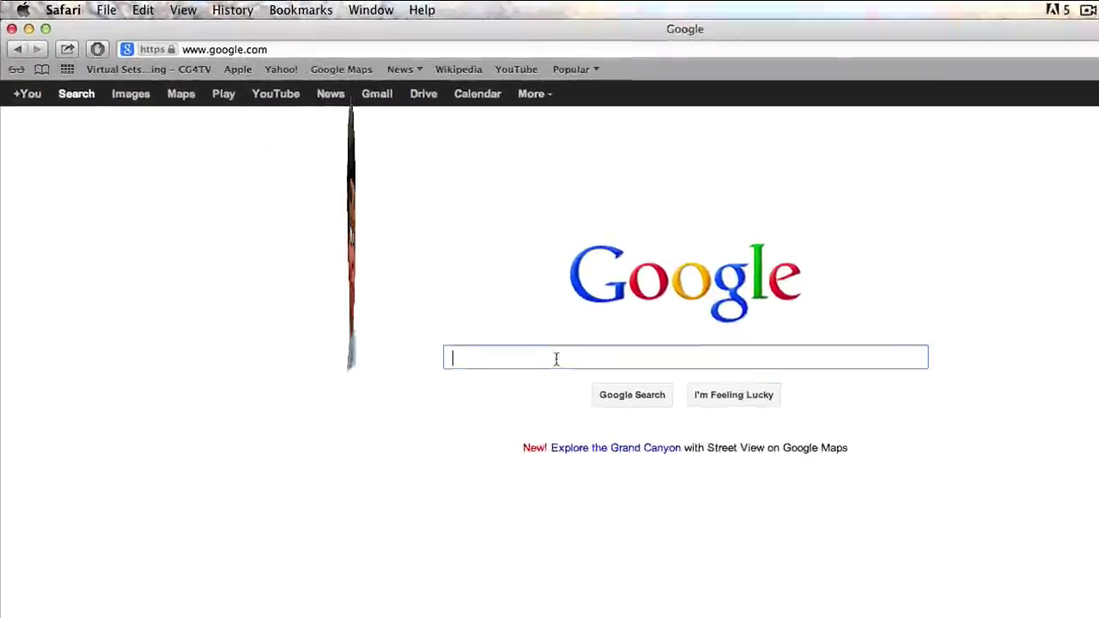
- Google 'adobe downloads', open Adobe - Downloads, and go to the Photoshop Elements 11 trial
text(ad)
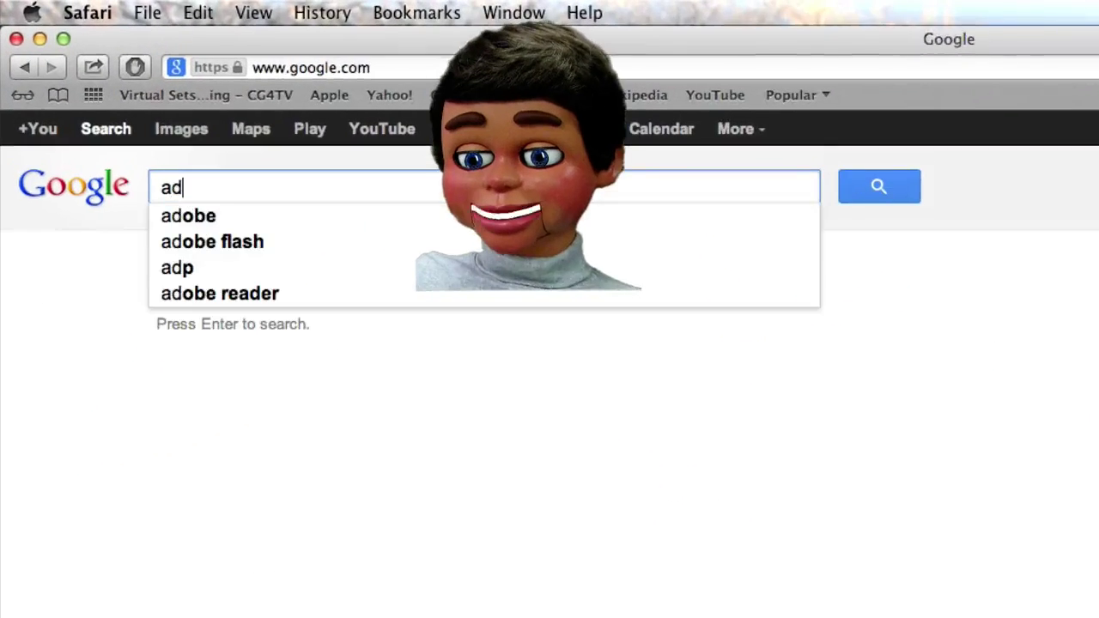
text(ob)
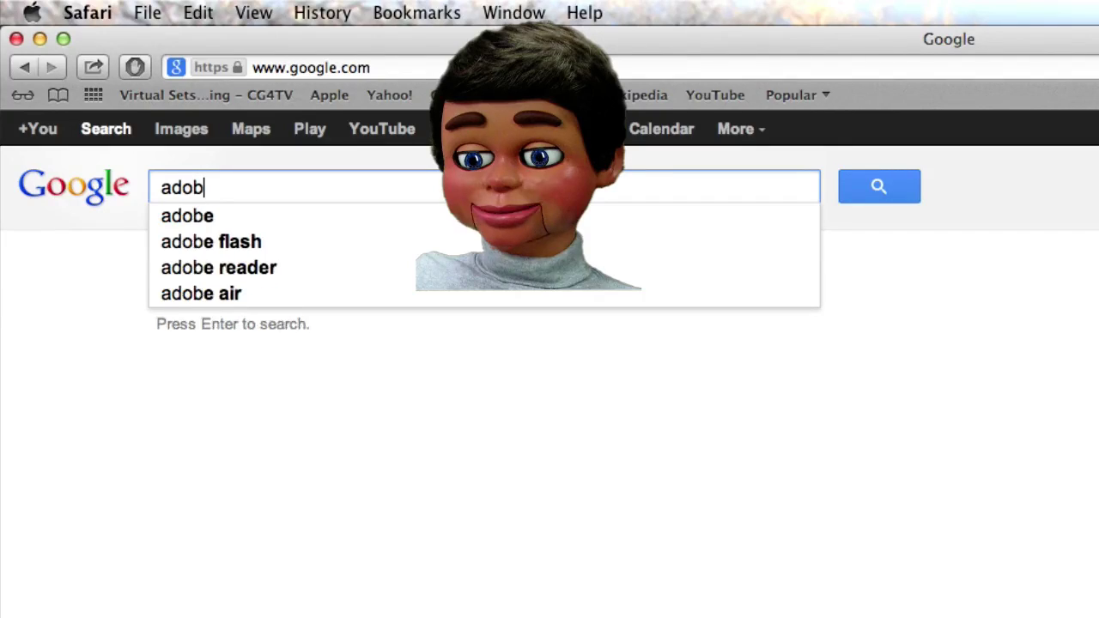
text(e downlo)
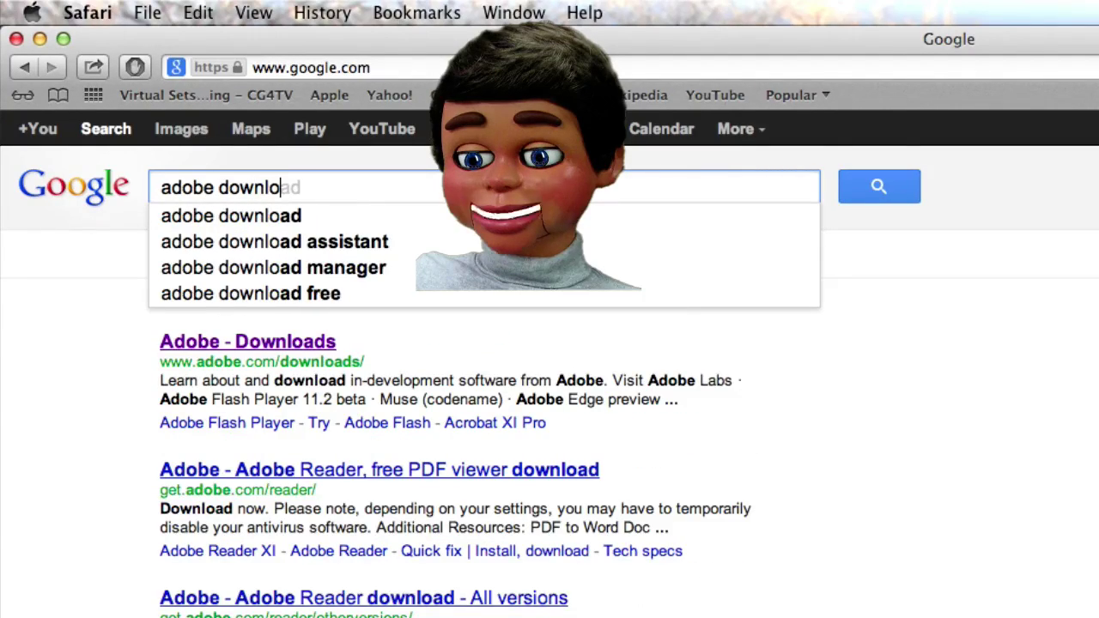
text(ads)
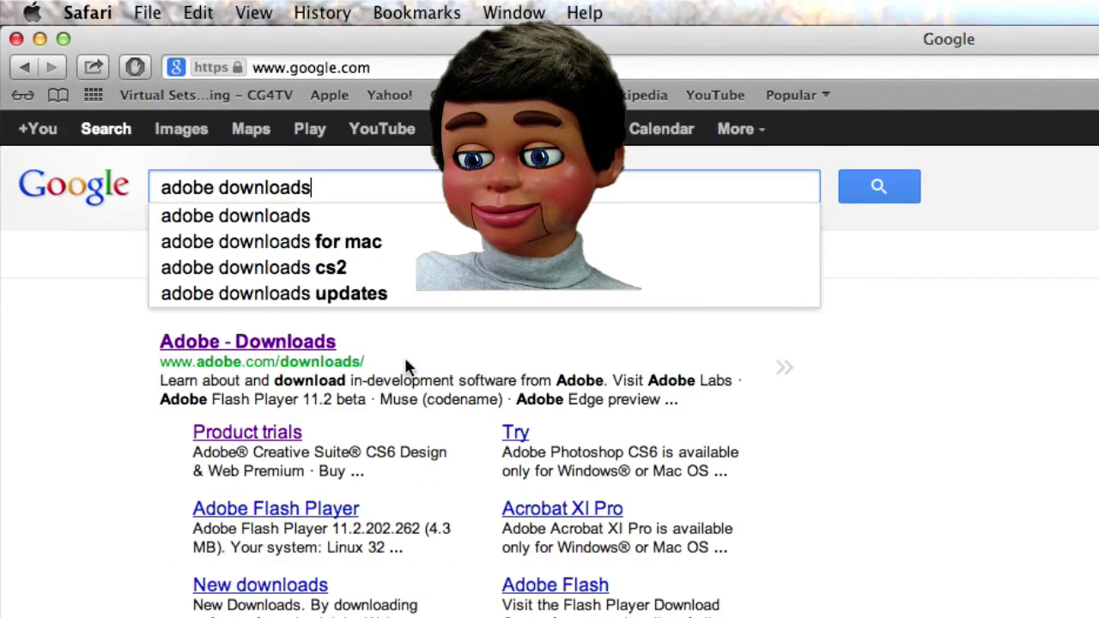
click(302, 345)
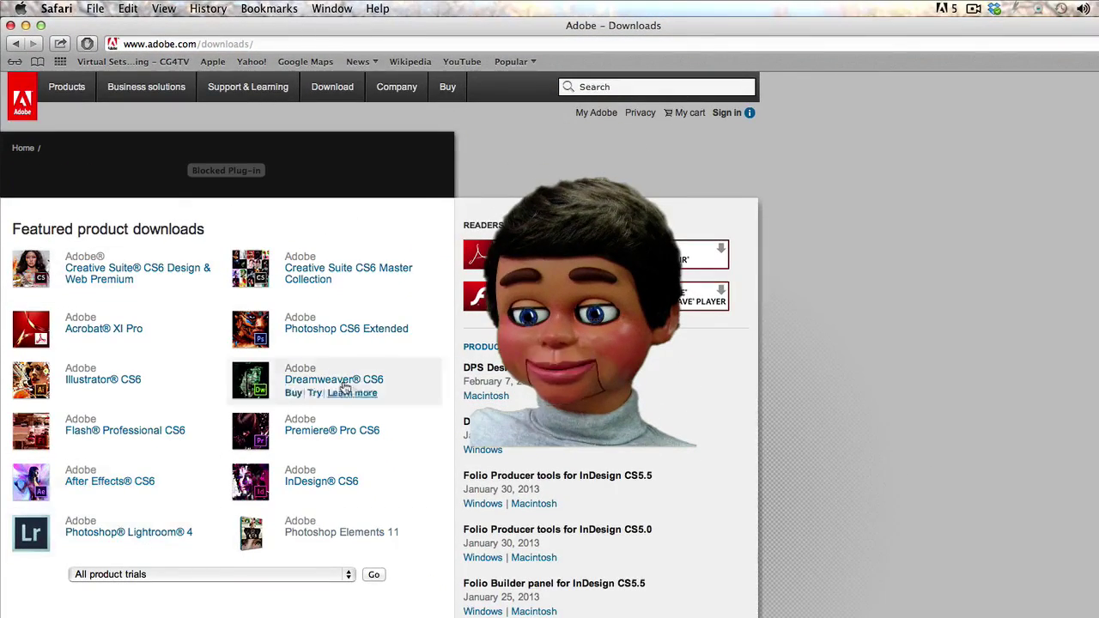
mouse_move(334, 548)
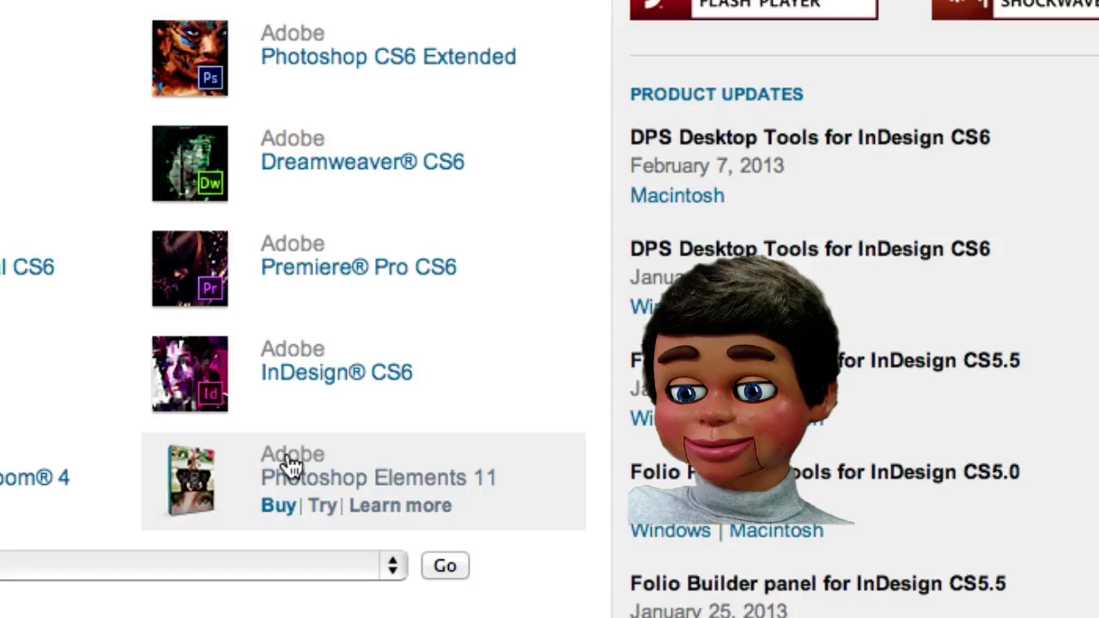
click(320, 507)
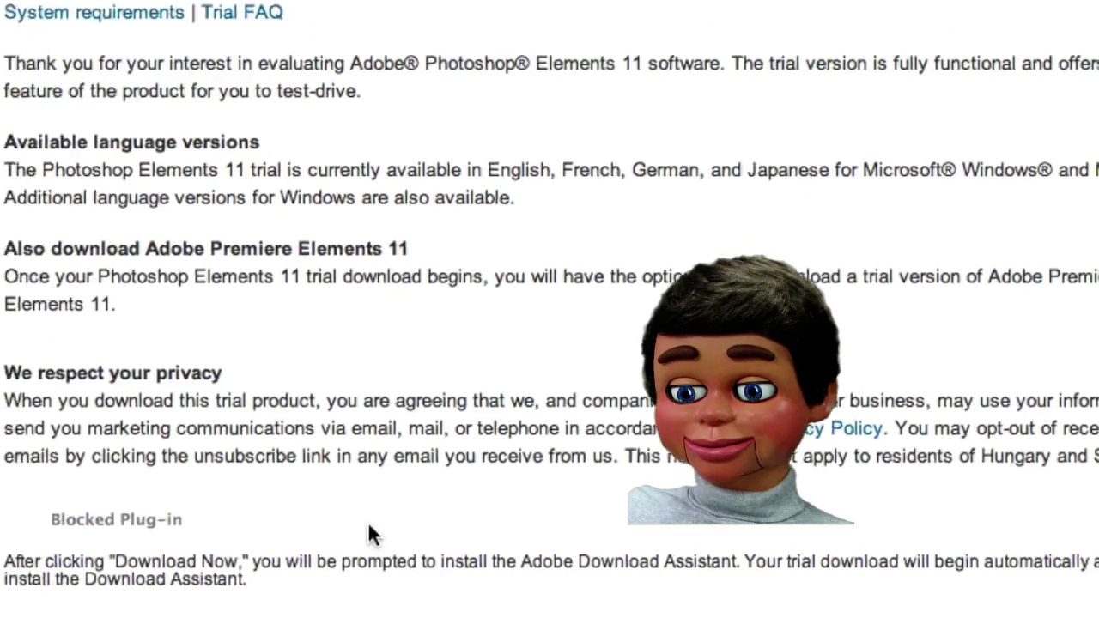